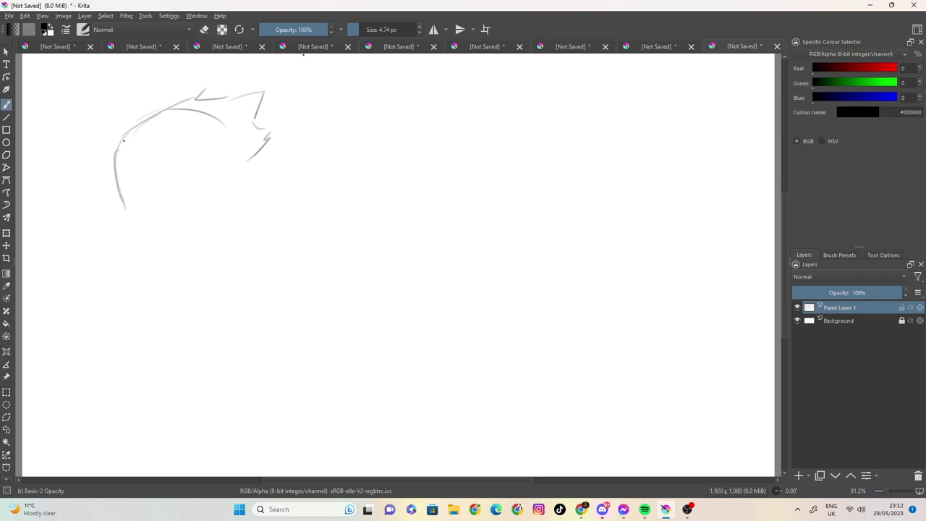
- Sketch the side lock and the jagged fringe falling over the forehead of the head drawing
{"action": "mouse_move", "coordinate": [113, 148]}
{"action": "left_mouse_down"}
{"action": "mouse_move", "coordinate": [131, 159]}
{"action": "mouse_move", "coordinate": [100, 204]}
{"action": "mouse_move", "coordinate": [117, 198]}
{"action": "mouse_move", "coordinate": [111, 211]}
{"action": "mouse_move", "coordinate": [102, 213]}
{"action": "left_mouse_up"}
{"action": "mouse_move", "coordinate": [133, 158]}
{"action": "left_mouse_down"}
{"action": "mouse_move", "coordinate": [152, 148]}
{"action": "mouse_move", "coordinate": [175, 204]}
{"action": "mouse_move", "coordinate": [190, 189]}
{"action": "mouse_move", "coordinate": [202, 199]}
{"action": "left_mouse_up"}
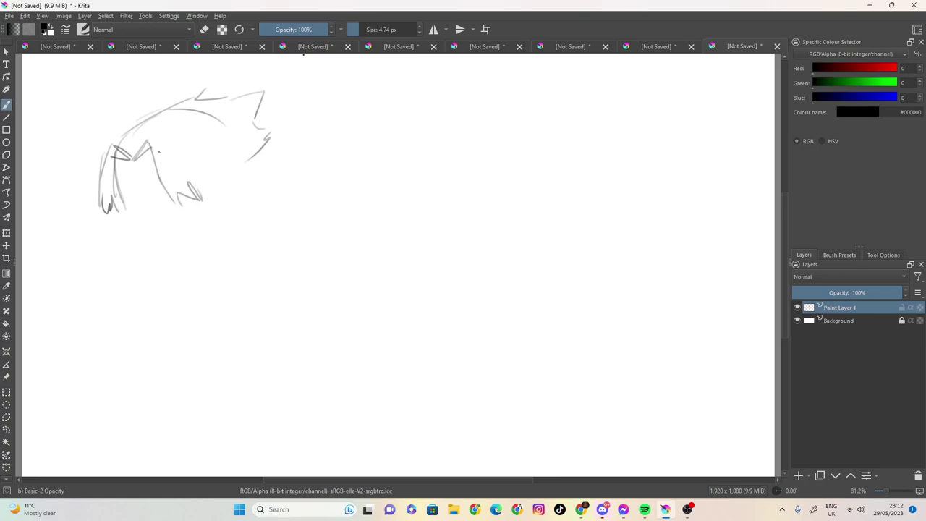
{"action": "mouse_move", "coordinate": [150, 134]}
{"action": "left_mouse_down"}
{"action": "mouse_move", "coordinate": [175, 136]}
{"action": "mouse_move", "coordinate": [189, 170]}
{"action": "mouse_move", "coordinate": [208, 191]}
{"action": "mouse_move", "coordinate": [220, 190]}
{"action": "mouse_move", "coordinate": [222, 208]}
{"action": "mouse_move", "coordinate": [242, 171]}
{"action": "mouse_move", "coordinate": [251, 204]}
{"action": "mouse_move", "coordinate": [232, 220]}
{"action": "left_mouse_up"}
- Sketch the curved jawline and chin, and start the front of the neck below the ear
{"action": "left_click_drag", "start_coordinate": [126, 211], "coordinate": [163, 258]}
{"action": "mouse_move", "coordinate": [228, 219]}
{"action": "left_mouse_down"}
{"action": "mouse_move", "coordinate": [202, 258]}
{"action": "mouse_move", "coordinate": [150, 254]}
{"action": "mouse_move", "coordinate": [206, 260]}
{"action": "left_mouse_up"}
{"action": "mouse_move", "coordinate": [162, 256]}
{"action": "left_mouse_down"}
{"action": "mouse_move", "coordinate": [182, 259]}
{"action": "mouse_move", "coordinate": [214, 243]}
{"action": "mouse_move", "coordinate": [206, 270]}
{"action": "left_mouse_up"}
{"action": "left_click_drag", "start_coordinate": [204, 270], "coordinate": [223, 297]}
{"action": "left_click_drag", "start_coordinate": [225, 235], "coordinate": [211, 284]}
{"action": "left_click_drag", "start_coordinate": [219, 235], "coordinate": [205, 264]}
- Draw the neck and shoulder lines, and fill in the face with angled eyebrows, eyes, nose and mouth
{"action": "mouse_move", "coordinate": [257, 155]}
{"action": "left_mouse_down"}
{"action": "mouse_move", "coordinate": [260, 180]}
{"action": "mouse_move", "coordinate": [267, 204]}
{"action": "mouse_move", "coordinate": [259, 245]}
{"action": "left_mouse_up"}
{"action": "left_click_drag", "start_coordinate": [211, 275], "coordinate": [218, 315]}
{"action": "mouse_move", "coordinate": [269, 251]}
{"action": "left_mouse_down"}
{"action": "mouse_move", "coordinate": [288, 264]}
{"action": "mouse_move", "coordinate": [271, 305]}
{"action": "mouse_move", "coordinate": [254, 307]}
{"action": "mouse_move", "coordinate": [273, 302]}
{"action": "left_mouse_up"}
{"action": "left_click_drag", "start_coordinate": [203, 306], "coordinate": [223, 316]}
{"action": "left_click_drag", "start_coordinate": [240, 270], "coordinate": [238, 289]}
{"action": "left_click_drag", "start_coordinate": [239, 261], "coordinate": [240, 275]}
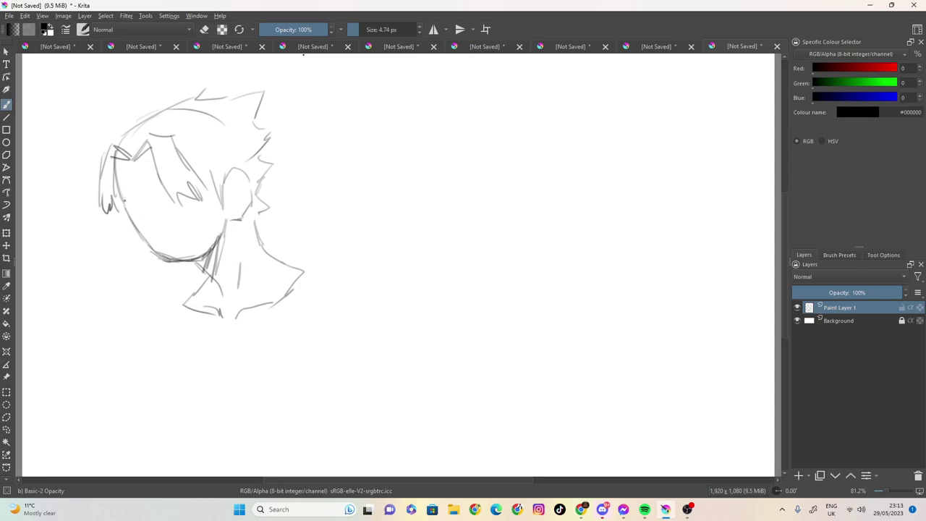
{"action": "mouse_move", "coordinate": [128, 201]}
{"action": "left_mouse_down"}
{"action": "mouse_move", "coordinate": [145, 209]}
{"action": "mouse_move", "coordinate": [133, 207]}
{"action": "mouse_move", "coordinate": [180, 180]}
{"action": "mouse_move", "coordinate": [142, 224]}
{"action": "mouse_move", "coordinate": [173, 211]}
{"action": "mouse_move", "coordinate": [171, 204]}
{"action": "mouse_move", "coordinate": [156, 221]}
{"action": "mouse_move", "coordinate": [160, 233]}
{"action": "mouse_move", "coordinate": [183, 236]}
{"action": "mouse_move", "coordinate": [173, 230]}
{"action": "left_mouse_up"}
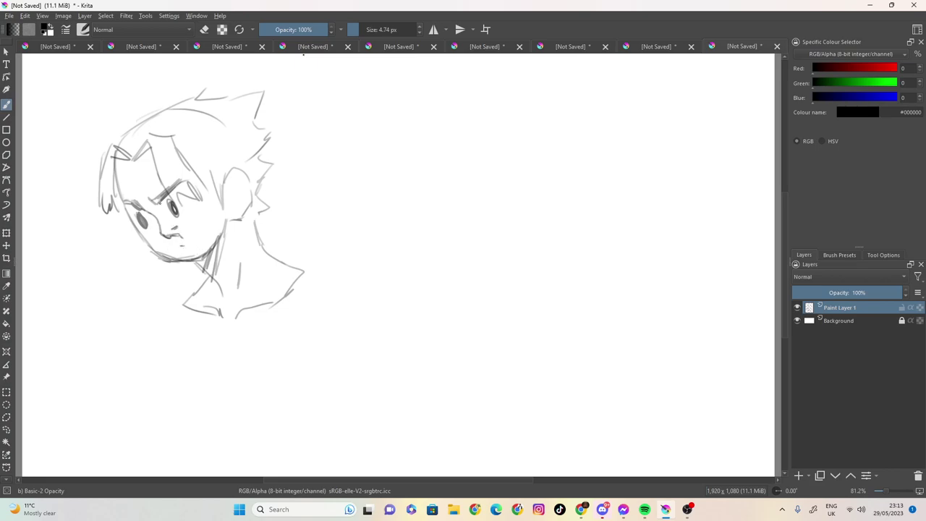
- Erase the whole head sketch with an enlarged eraser
{"action": "left_click", "coordinate": [204, 30]}
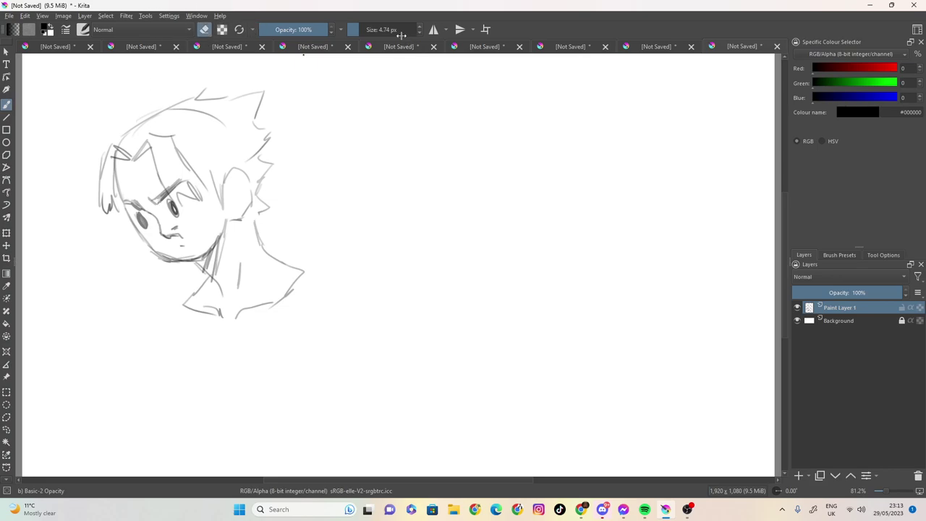
{"action": "left_click_drag", "start_coordinate": [403, 35], "coordinate": [420, 33]}
{"action": "mouse_move", "coordinate": [384, 65]}
{"action": "left_mouse_down"}
{"action": "mouse_move", "coordinate": [205, 265]}
{"action": "mouse_move", "coordinate": [275, 82]}
{"action": "left_mouse_up"}
- Sketch a new oval head outline with an ear on its right side, using a 4.17 px brush
{"action": "left_click_drag", "start_coordinate": [370, 25], "coordinate": [350, 29]}
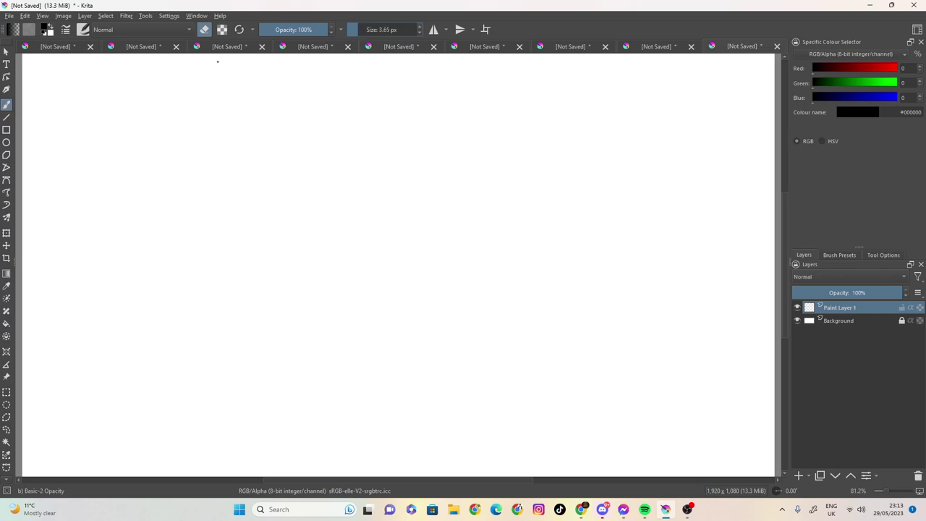
{"action": "left_click", "coordinate": [357, 30]}
{"action": "left_click", "coordinate": [207, 32]}
{"action": "mouse_move", "coordinate": [179, 151]}
{"action": "left_mouse_down"}
{"action": "mouse_move", "coordinate": [234, 128]}
{"action": "mouse_move", "coordinate": [171, 193]}
{"action": "mouse_move", "coordinate": [174, 215]}
{"action": "left_mouse_up"}
{"action": "left_click_drag", "start_coordinate": [277, 152], "coordinate": [282, 209]}
{"action": "left_click_drag", "start_coordinate": [247, 124], "coordinate": [282, 149]}
{"action": "left_click_drag", "start_coordinate": [252, 131], "coordinate": [283, 152]}
{"action": "mouse_move", "coordinate": [172, 204]}
{"action": "left_mouse_down"}
{"action": "mouse_move", "coordinate": [195, 254]}
{"action": "mouse_move", "coordinate": [230, 267]}
{"action": "mouse_move", "coordinate": [267, 238]}
{"action": "mouse_move", "coordinate": [281, 181]}
{"action": "left_mouse_up"}
{"action": "mouse_move", "coordinate": [292, 194]}
{"action": "left_mouse_down"}
{"action": "mouse_move", "coordinate": [293, 218]}
{"action": "mouse_move", "coordinate": [289, 211]}
{"action": "left_mouse_up"}
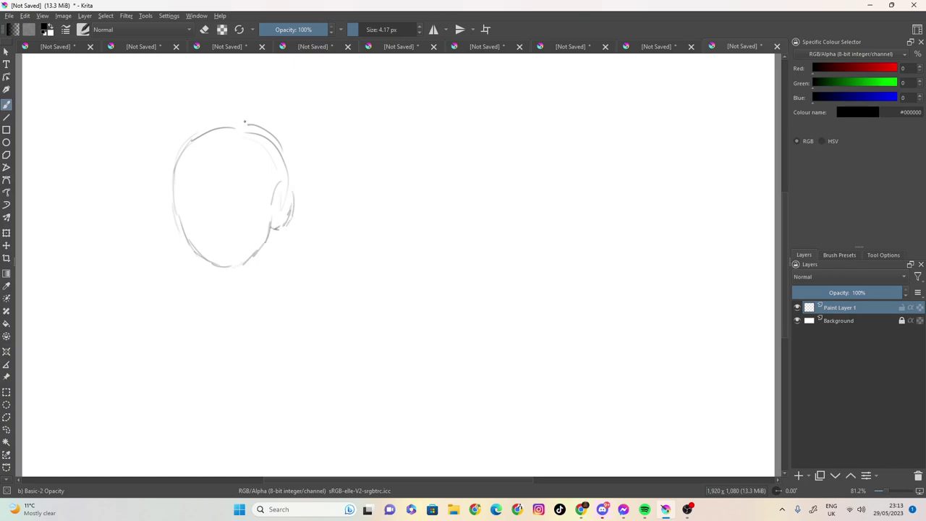
- Draw spiky hair around the head, with a parted fringe across the forehead
{"action": "mouse_move", "coordinate": [244, 129]}
{"action": "left_mouse_down"}
{"action": "mouse_move", "coordinate": [292, 134]}
{"action": "mouse_move", "coordinate": [287, 102]}
{"action": "mouse_move", "coordinate": [268, 122]}
{"action": "mouse_move", "coordinate": [219, 110]}
{"action": "mouse_move", "coordinate": [162, 136]}
{"action": "left_mouse_up"}
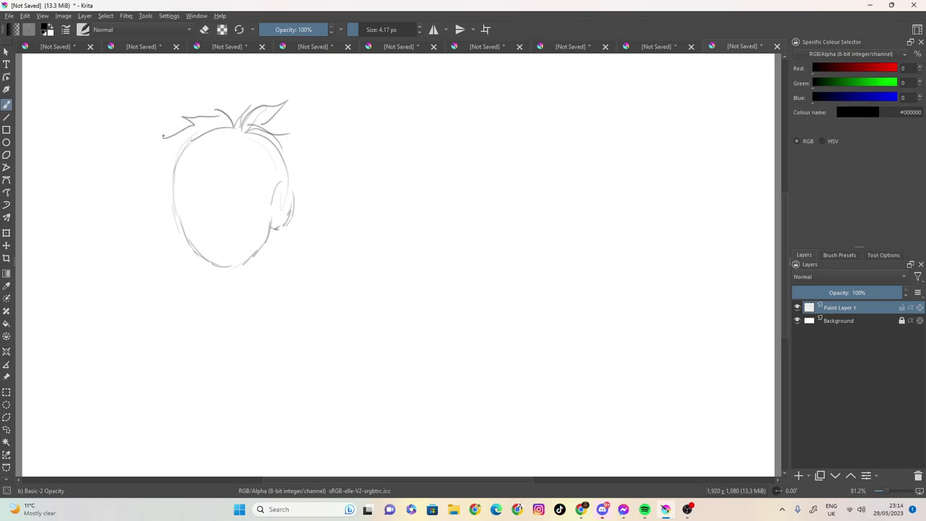
{"action": "mouse_move", "coordinate": [288, 134]}
{"action": "left_mouse_down"}
{"action": "mouse_move", "coordinate": [311, 131]}
{"action": "mouse_move", "coordinate": [308, 152]}
{"action": "mouse_move", "coordinate": [325, 169]}
{"action": "mouse_move", "coordinate": [312, 180]}
{"action": "mouse_move", "coordinate": [300, 214]}
{"action": "left_mouse_up"}
{"action": "mouse_move", "coordinate": [204, 165]}
{"action": "left_mouse_down"}
{"action": "mouse_move", "coordinate": [185, 151]}
{"action": "mouse_move", "coordinate": [160, 190]}
{"action": "mouse_move", "coordinate": [177, 171]}
{"action": "mouse_move", "coordinate": [167, 203]}
{"action": "mouse_move", "coordinate": [157, 199]}
{"action": "left_mouse_up"}
{"action": "mouse_move", "coordinate": [187, 146]}
{"action": "left_mouse_down"}
{"action": "mouse_move", "coordinate": [222, 154]}
{"action": "mouse_move", "coordinate": [273, 191]}
{"action": "left_mouse_up"}
{"action": "left_click_drag", "start_coordinate": [241, 151], "coordinate": [275, 188]}
- Draw frowning eyebrows, the nose and both eyes on the face
{"action": "mouse_move", "coordinate": [149, 161]}
{"action": "left_mouse_down"}
{"action": "mouse_move", "coordinate": [162, 167]}
{"action": "mouse_move", "coordinate": [157, 187]}
{"action": "mouse_move", "coordinate": [201, 206]}
{"action": "mouse_move", "coordinate": [230, 240]}
{"action": "left_mouse_up"}
{"action": "left_click", "coordinate": [204, 212]}
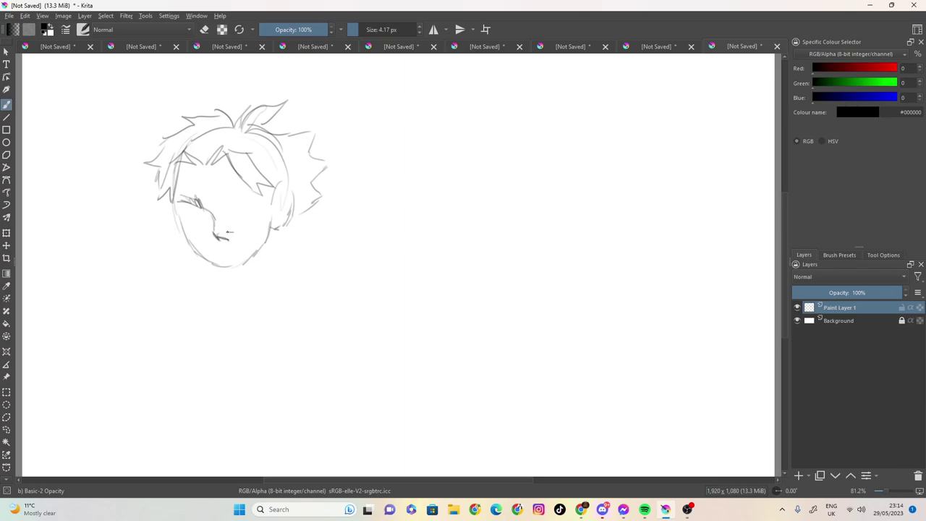
{"action": "mouse_move", "coordinate": [182, 210]}
{"action": "left_mouse_down"}
{"action": "mouse_move", "coordinate": [205, 210]}
{"action": "mouse_move", "coordinate": [189, 222]}
{"action": "mouse_move", "coordinate": [198, 212]}
{"action": "left_mouse_up"}
{"action": "left_click_drag", "start_coordinate": [186, 213], "coordinate": [189, 223]}
{"action": "mouse_move", "coordinate": [192, 209]}
{"action": "left_mouse_down"}
{"action": "mouse_move", "coordinate": [190, 221]}
{"action": "mouse_move", "coordinate": [205, 223]}
{"action": "mouse_move", "coordinate": [197, 224]}
{"action": "mouse_move", "coordinate": [219, 203]}
{"action": "mouse_move", "coordinate": [259, 190]}
{"action": "mouse_move", "coordinate": [220, 201]}
{"action": "mouse_move", "coordinate": [255, 208]}
{"action": "mouse_move", "coordinate": [234, 215]}
{"action": "mouse_move", "coordinate": [246, 220]}
{"action": "left_mouse_up"}
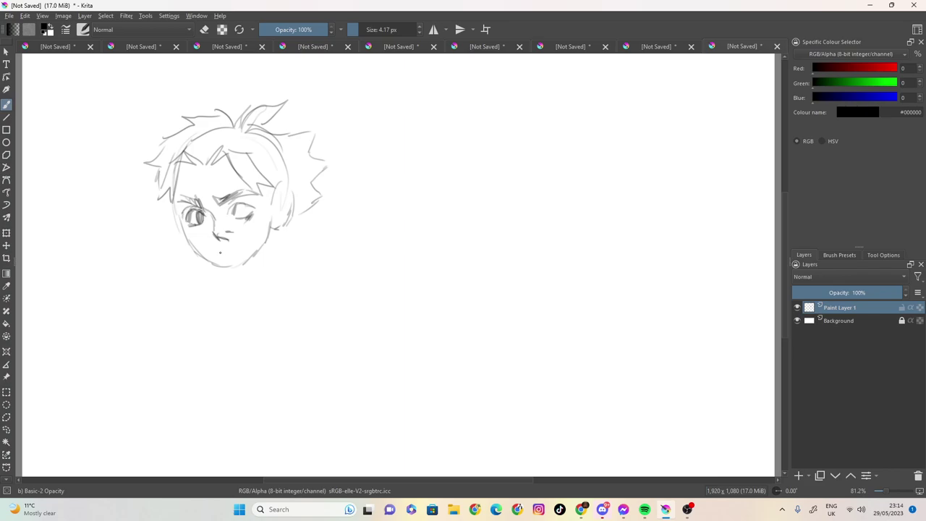
{"action": "mouse_move", "coordinate": [246, 204]}
{"action": "left_mouse_down"}
{"action": "mouse_move", "coordinate": [240, 216]}
{"action": "mouse_move", "coordinate": [257, 202]}
{"action": "mouse_move", "coordinate": [270, 223]}
{"action": "left_mouse_up"}
- Add a slight smile, darken the jaw and chin contour, and shade beside the nose
{"action": "mouse_move", "coordinate": [217, 251]}
{"action": "left_mouse_down"}
{"action": "mouse_move", "coordinate": [243, 245]}
{"action": "mouse_move", "coordinate": [230, 266]}
{"action": "mouse_move", "coordinate": [190, 246]}
{"action": "left_mouse_up"}
{"action": "mouse_move", "coordinate": [174, 211]}
{"action": "left_mouse_down"}
{"action": "mouse_move", "coordinate": [212, 261]}
{"action": "mouse_move", "coordinate": [243, 262]}
{"action": "left_mouse_up"}
{"action": "mouse_move", "coordinate": [268, 219]}
{"action": "left_mouse_down"}
{"action": "mouse_move", "coordinate": [264, 245]}
{"action": "mouse_move", "coordinate": [235, 265]}
{"action": "left_mouse_up"}
{"action": "left_click_drag", "start_coordinate": [269, 194], "coordinate": [268, 213]}
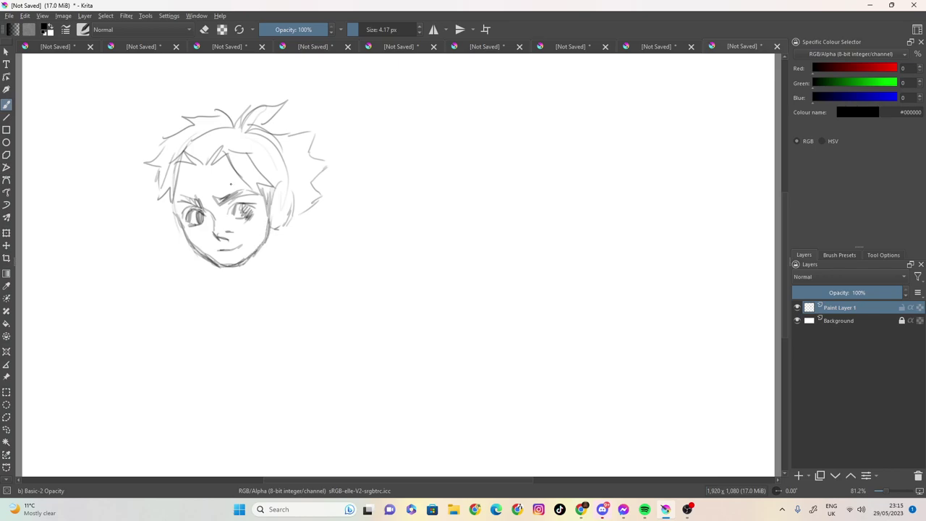
{"action": "mouse_move", "coordinate": [174, 207]}
{"action": "left_mouse_down"}
{"action": "mouse_move", "coordinate": [179, 221]}
{"action": "mouse_move", "coordinate": [227, 241]}
{"action": "mouse_move", "coordinate": [210, 214]}
{"action": "left_mouse_up"}
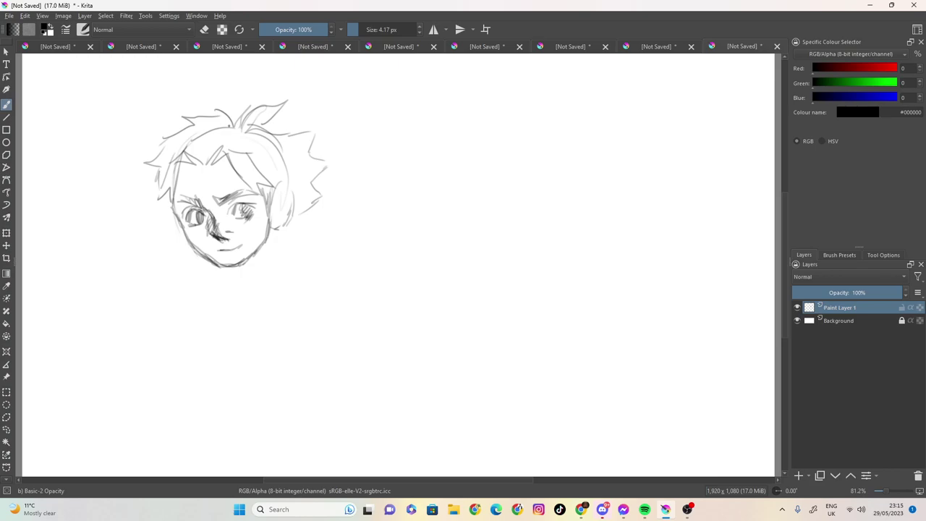
- Erase the nose with a 35.51 px eraser and redraw it with a 4.74 px brush
{"action": "left_click", "coordinate": [205, 29]}
{"action": "left_click_drag", "start_coordinate": [350, 31], "coordinate": [370, 30]}
{"action": "left_click_drag", "start_coordinate": [223, 223], "coordinate": [212, 208]}
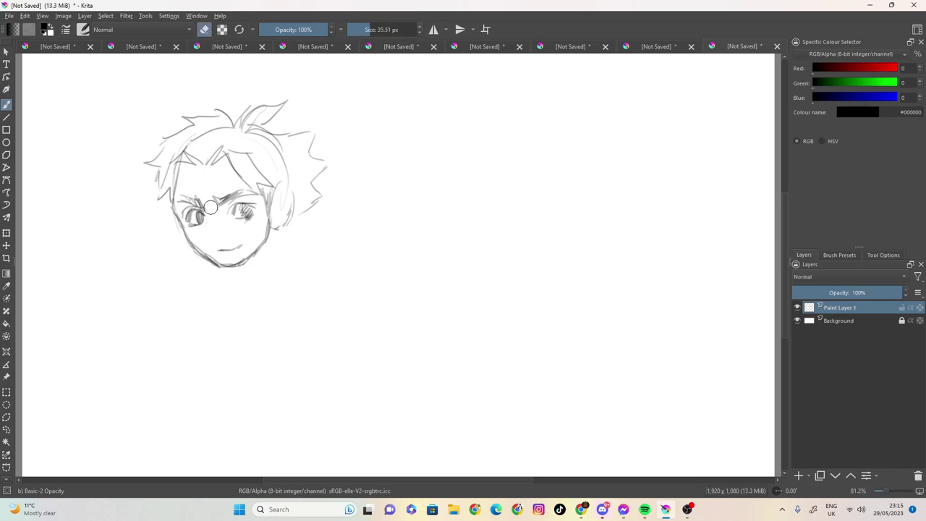
{"action": "left_click_drag", "start_coordinate": [370, 30], "coordinate": [360, 32]}
{"action": "left_click", "coordinate": [205, 29]}
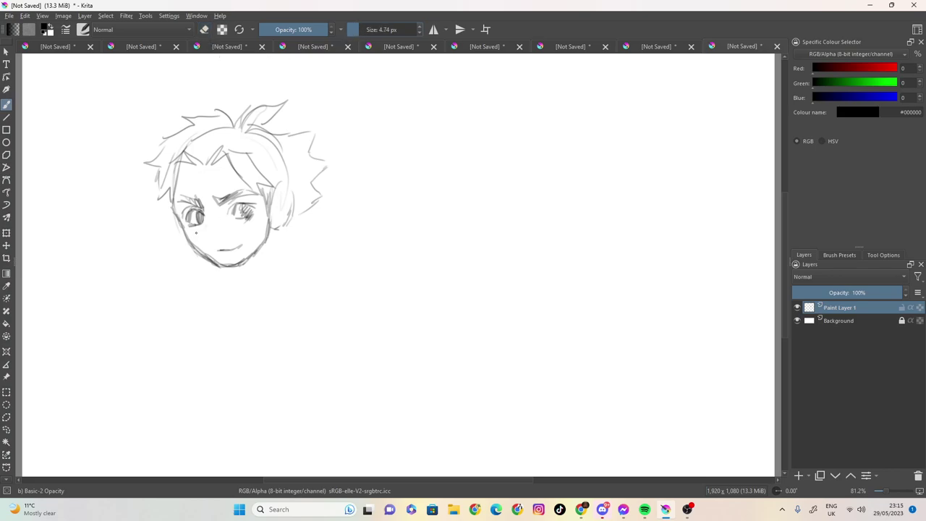
{"action": "left_click_drag", "start_coordinate": [215, 229], "coordinate": [216, 232]}
{"action": "left_click_drag", "start_coordinate": [202, 201], "coordinate": [215, 220]}
- Erase the entire spiky-haired head with an eraser of about 156 px
{"action": "key", "text": "e"}
{"action": "left_click_drag", "start_coordinate": [352, 28], "coordinate": [385, 29]}
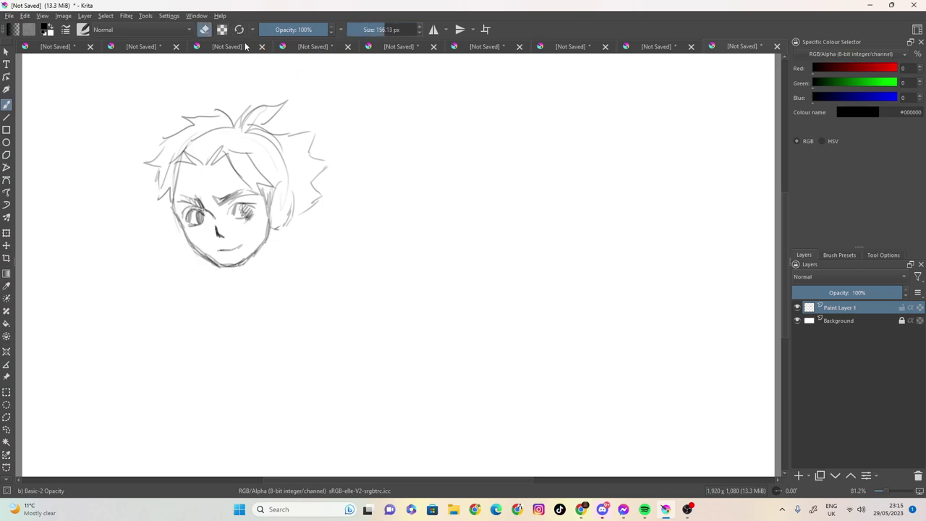
{"action": "mouse_move", "coordinate": [280, 190]}
{"action": "left_mouse_down"}
{"action": "mouse_move", "coordinate": [140, 178]}
{"action": "mouse_move", "coordinate": [192, 270]}
{"action": "mouse_move", "coordinate": [227, 273]}
{"action": "left_mouse_up"}
- Sketch a rounded skull with face sides tapering to a chin, using a 4.17 px brush
{"action": "left_click_drag", "start_coordinate": [363, 29], "coordinate": [354, 29]}
{"action": "key", "text": "e"}
{"action": "mouse_move", "coordinate": [262, 92]}
{"action": "left_mouse_down"}
{"action": "mouse_move", "coordinate": [230, 92]}
{"action": "mouse_move", "coordinate": [194, 126]}
{"action": "left_mouse_up"}
{"action": "mouse_move", "coordinate": [194, 126]}
{"action": "left_mouse_down"}
{"action": "mouse_move", "coordinate": [252, 94]}
{"action": "mouse_move", "coordinate": [230, 92]}
{"action": "mouse_move", "coordinate": [189, 137]}
{"action": "mouse_move", "coordinate": [207, 109]}
{"action": "left_mouse_up"}
{"action": "left_click_drag", "start_coordinate": [298, 143], "coordinate": [299, 159]}
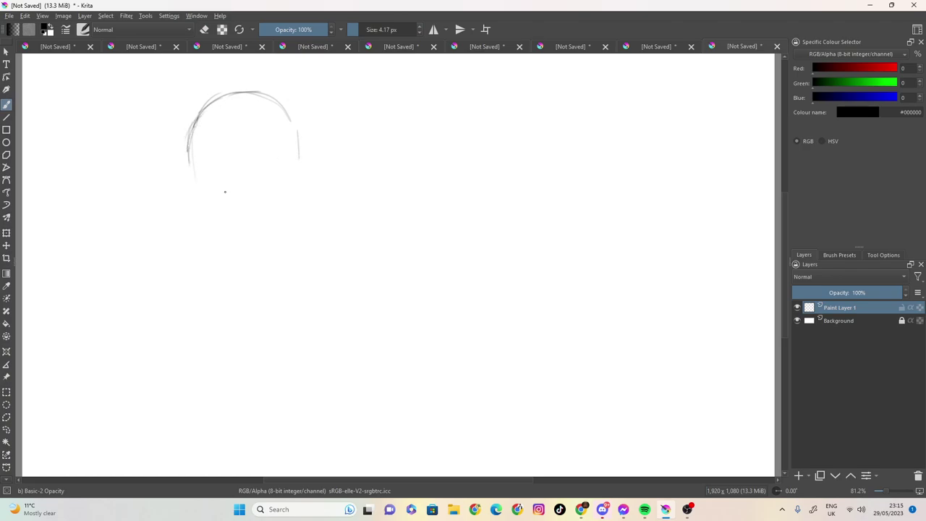
{"action": "mouse_move", "coordinate": [193, 168]}
{"action": "left_mouse_down"}
{"action": "mouse_move", "coordinate": [200, 199]}
{"action": "mouse_move", "coordinate": [234, 239]}
{"action": "mouse_move", "coordinate": [261, 232]}
{"action": "mouse_move", "coordinate": [286, 206]}
{"action": "mouse_move", "coordinate": [288, 171]}
{"action": "left_mouse_up"}
- Draw a beanie on the head with a folded band and a pointed crown
{"action": "mouse_move", "coordinate": [180, 125]}
{"action": "left_mouse_down"}
{"action": "mouse_move", "coordinate": [176, 151]}
{"action": "mouse_move", "coordinate": [234, 149]}
{"action": "mouse_move", "coordinate": [180, 158]}
{"action": "mouse_move", "coordinate": [185, 123]}
{"action": "mouse_move", "coordinate": [270, 120]}
{"action": "mouse_move", "coordinate": [308, 145]}
{"action": "left_mouse_up"}
{"action": "mouse_move", "coordinate": [242, 148]}
{"action": "left_mouse_down"}
{"action": "mouse_move", "coordinate": [307, 166]}
{"action": "mouse_move", "coordinate": [294, 174]}
{"action": "left_mouse_up"}
{"action": "left_click_drag", "start_coordinate": [302, 134], "coordinate": [292, 101]}
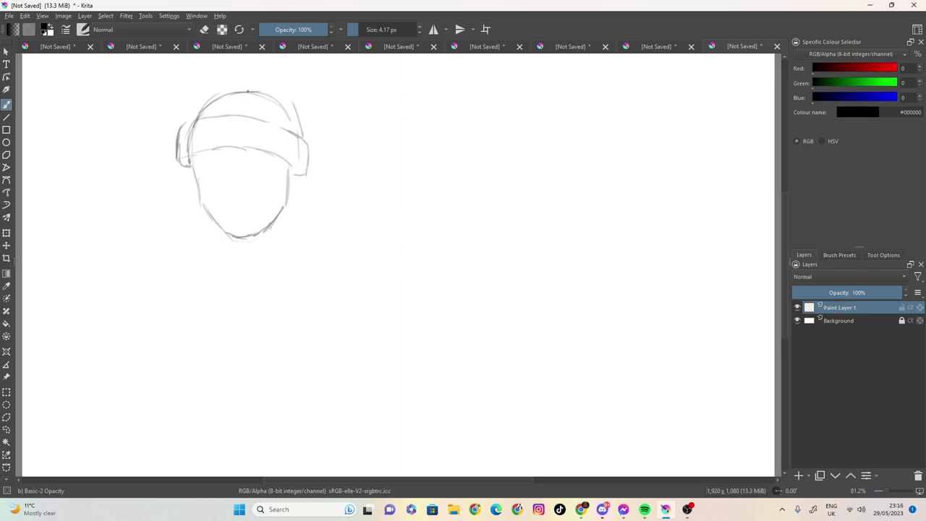
{"action": "mouse_move", "coordinate": [186, 110]}
{"action": "left_mouse_down"}
{"action": "mouse_move", "coordinate": [207, 89]}
{"action": "mouse_move", "coordinate": [286, 71]}
{"action": "mouse_move", "coordinate": [305, 147]}
{"action": "left_mouse_up"}
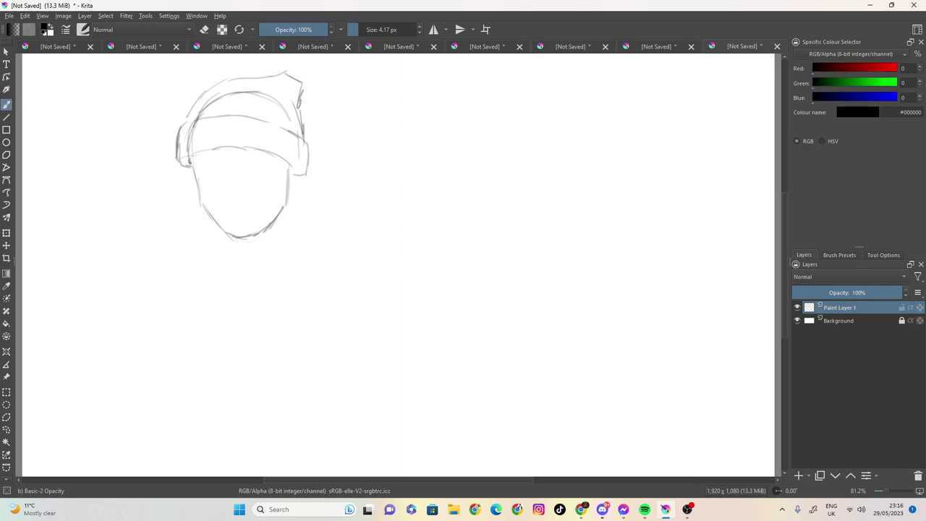
- Draw the eyebrows, nose and both eyes under the beanie
{"action": "left_click_drag", "start_coordinate": [195, 164], "coordinate": [211, 167]}
{"action": "mouse_move", "coordinate": [226, 163]}
{"action": "left_mouse_down"}
{"action": "mouse_move", "coordinate": [262, 156]}
{"action": "mouse_move", "coordinate": [236, 164]}
{"action": "mouse_move", "coordinate": [225, 157]}
{"action": "mouse_move", "coordinate": [239, 209]}
{"action": "left_mouse_up"}
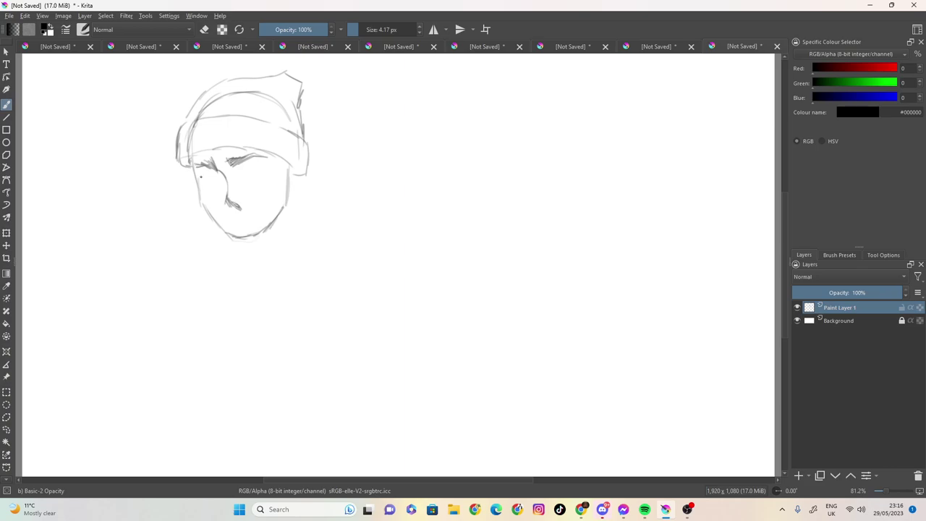
{"action": "mouse_move", "coordinate": [201, 182]}
{"action": "left_mouse_down"}
{"action": "mouse_move", "coordinate": [216, 181]}
{"action": "mouse_move", "coordinate": [204, 185]}
{"action": "mouse_move", "coordinate": [215, 189]}
{"action": "mouse_move", "coordinate": [265, 168]}
{"action": "mouse_move", "coordinate": [242, 181]}
{"action": "mouse_move", "coordinate": [255, 166]}
{"action": "mouse_move", "coordinate": [262, 171]}
{"action": "mouse_move", "coordinate": [253, 184]}
{"action": "left_mouse_up"}
{"action": "left_click_drag", "start_coordinate": [245, 184], "coordinate": [255, 183]}
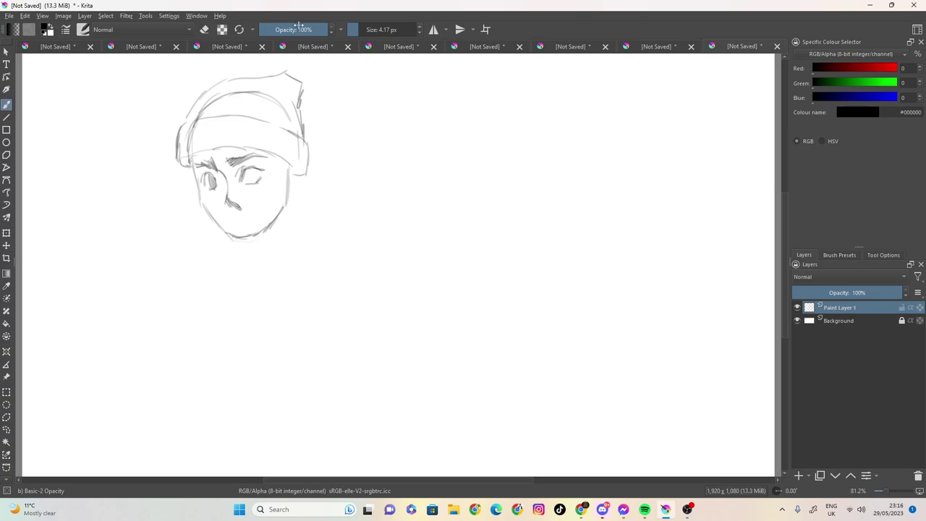
- Erase the beanie head sketch with a 138.58 px eraser and return to painting mode
{"action": "left_click", "coordinate": [207, 34]}
{"action": "mouse_move", "coordinate": [289, 174]}
{"action": "left_mouse_down"}
{"action": "mouse_move", "coordinate": [267, 206]}
{"action": "mouse_move", "coordinate": [183, 217]}
{"action": "mouse_move", "coordinate": [225, 267]}
{"action": "mouse_move", "coordinate": [229, 117]}
{"action": "mouse_move", "coordinate": [192, 133]}
{"action": "left_mouse_up"}
{"action": "left_click", "coordinate": [204, 29]}
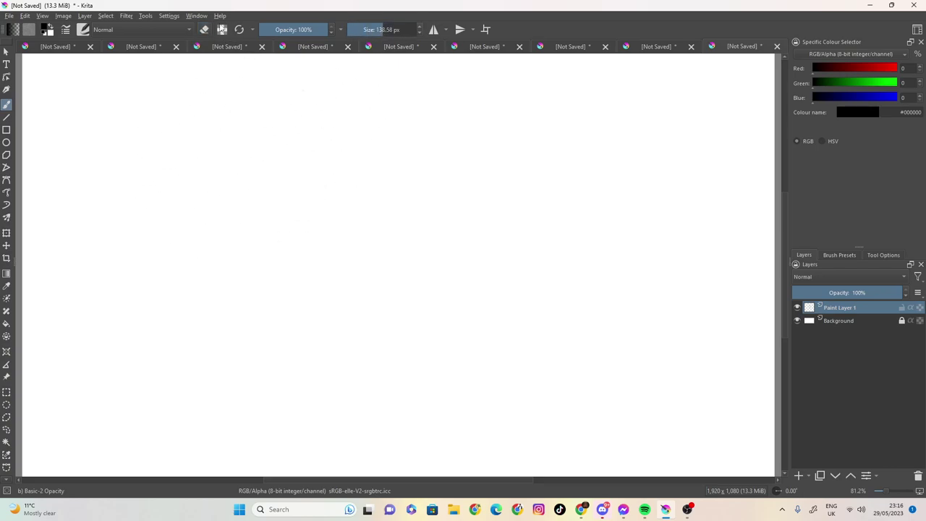
- Sketch two thick hatched eyebrows and the left contour of a new face with a 4.17 px brush
{"action": "left_click_drag", "start_coordinate": [359, 31], "coordinate": [355, 32]}
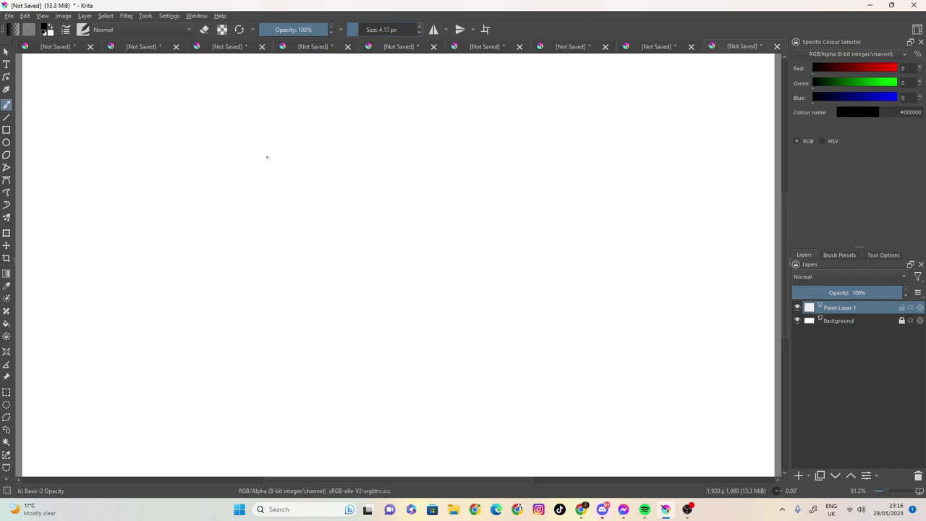
{"action": "mouse_move", "coordinate": [205, 174]}
{"action": "left_mouse_down"}
{"action": "mouse_move", "coordinate": [232, 180]}
{"action": "mouse_move", "coordinate": [204, 174]}
{"action": "mouse_move", "coordinate": [226, 171]}
{"action": "mouse_move", "coordinate": [238, 183]}
{"action": "mouse_move", "coordinate": [211, 182]}
{"action": "mouse_move", "coordinate": [297, 169]}
{"action": "left_mouse_up"}
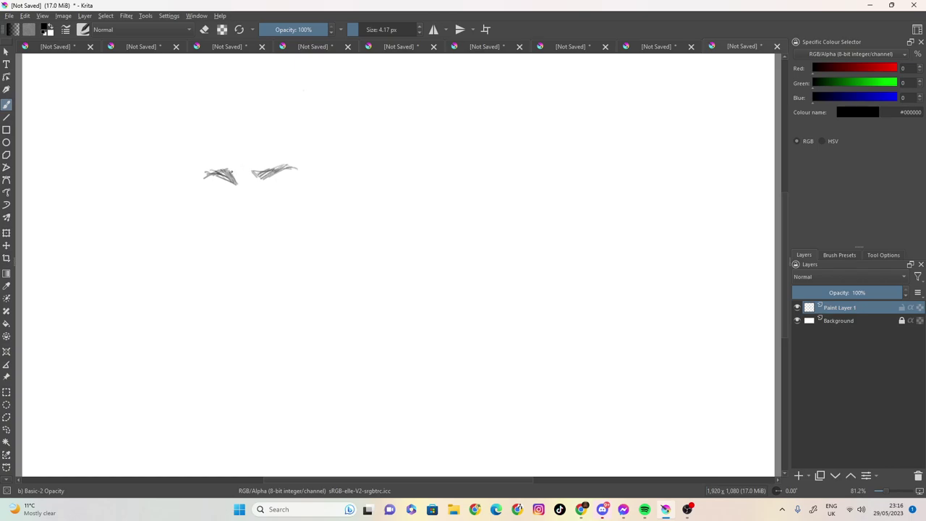
{"action": "mouse_move", "coordinate": [236, 172]}
{"action": "left_mouse_down"}
{"action": "mouse_move", "coordinate": [212, 179]}
{"action": "mouse_move", "coordinate": [214, 194]}
{"action": "mouse_move", "coordinate": [220, 230]}
{"action": "mouse_move", "coordinate": [243, 256]}
{"action": "left_mouse_up"}
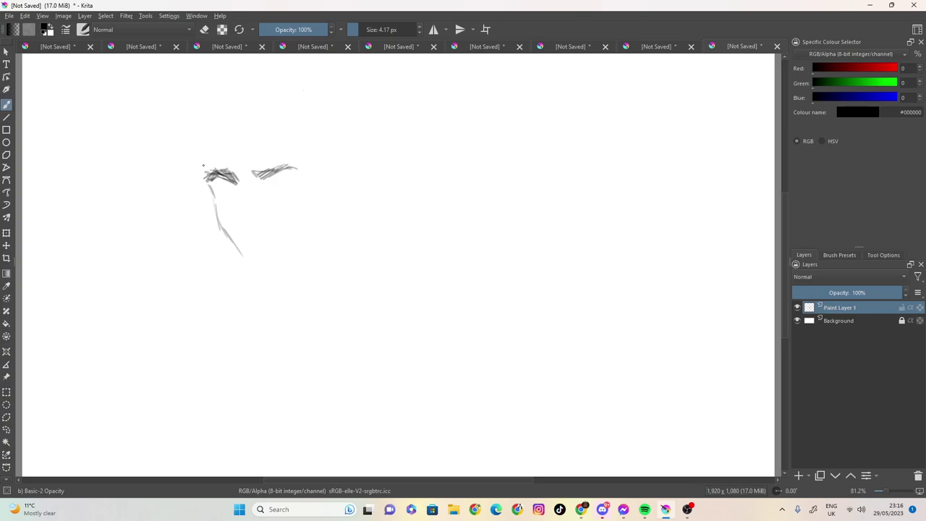
- Draw the beanie's curved band above the eyebrows and its rounded crown
{"action": "left_click_drag", "start_coordinate": [209, 155], "coordinate": [205, 170]}
{"action": "left_click_drag", "start_coordinate": [211, 138], "coordinate": [206, 163]}
{"action": "mouse_move", "coordinate": [294, 160]}
{"action": "left_mouse_down"}
{"action": "mouse_move", "coordinate": [224, 151]}
{"action": "mouse_move", "coordinate": [205, 162]}
{"action": "mouse_move", "coordinate": [209, 131]}
{"action": "left_mouse_up"}
{"action": "mouse_move", "coordinate": [200, 165]}
{"action": "left_mouse_down"}
{"action": "mouse_move", "coordinate": [214, 132]}
{"action": "mouse_move", "coordinate": [254, 128]}
{"action": "mouse_move", "coordinate": [243, 106]}
{"action": "mouse_move", "coordinate": [309, 107]}
{"action": "left_mouse_up"}
{"action": "left_click_drag", "start_coordinate": [320, 121], "coordinate": [329, 141]}
{"action": "mouse_move", "coordinate": [265, 126]}
{"action": "left_mouse_down"}
{"action": "mouse_move", "coordinate": [336, 160]}
{"action": "mouse_move", "coordinate": [303, 135]}
{"action": "mouse_move", "coordinate": [276, 131]}
{"action": "mouse_move", "coordinate": [310, 167]}
{"action": "left_mouse_up"}
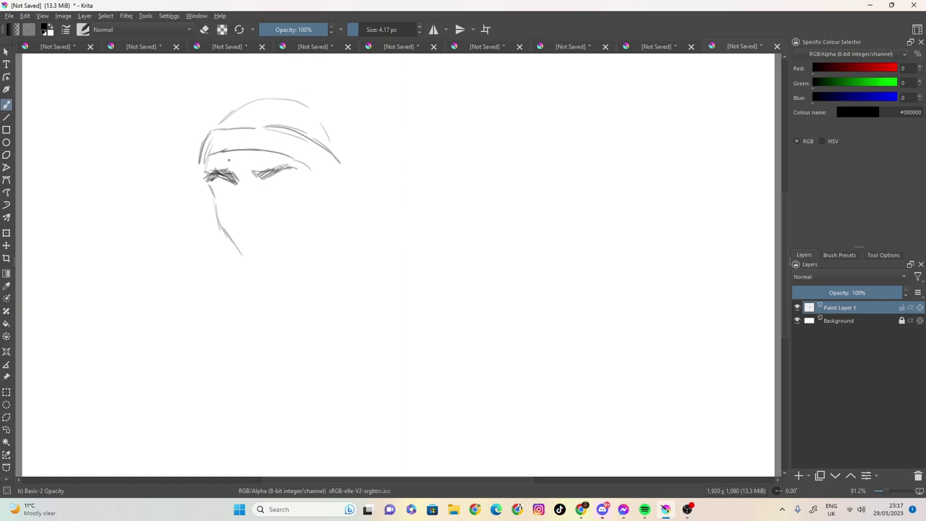
{"action": "left_click_drag", "start_coordinate": [204, 171], "coordinate": [199, 144]}
- Draw the nose and the left eye, and add the right side line of the face
{"action": "mouse_move", "coordinate": [233, 182]}
{"action": "left_mouse_down"}
{"action": "mouse_move", "coordinate": [247, 232]}
{"action": "mouse_move", "coordinate": [259, 235]}
{"action": "mouse_move", "coordinate": [247, 232]}
{"action": "left_mouse_up"}
{"action": "left_click_drag", "start_coordinate": [236, 186], "coordinate": [247, 232]}
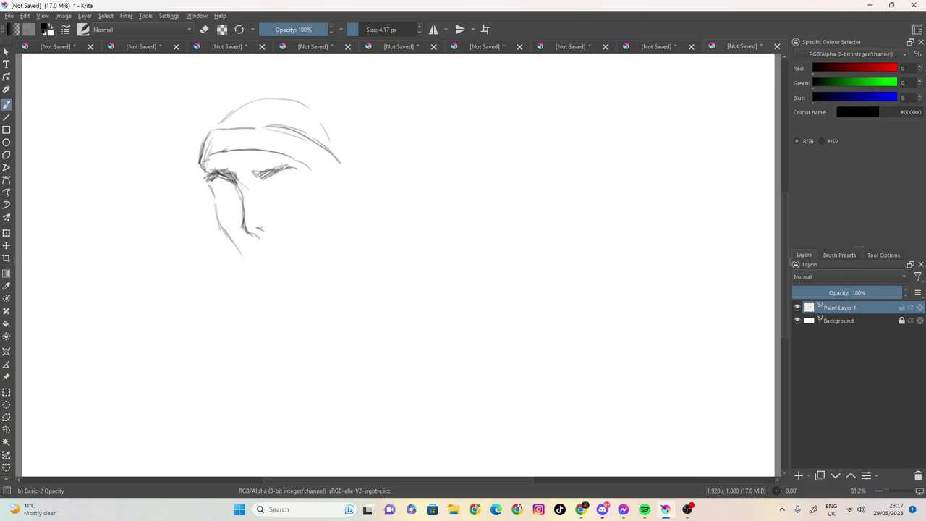
{"action": "mouse_move", "coordinate": [219, 196]}
{"action": "left_mouse_down"}
{"action": "mouse_move", "coordinate": [237, 197]}
{"action": "mouse_move", "coordinate": [225, 205]}
{"action": "left_mouse_up"}
{"action": "mouse_move", "coordinate": [226, 208]}
{"action": "left_mouse_down"}
{"action": "mouse_move", "coordinate": [239, 209]}
{"action": "mouse_move", "coordinate": [224, 191]}
{"action": "mouse_move", "coordinate": [220, 221]}
{"action": "left_mouse_up"}
{"action": "left_click_drag", "start_coordinate": [303, 167], "coordinate": [309, 207]}
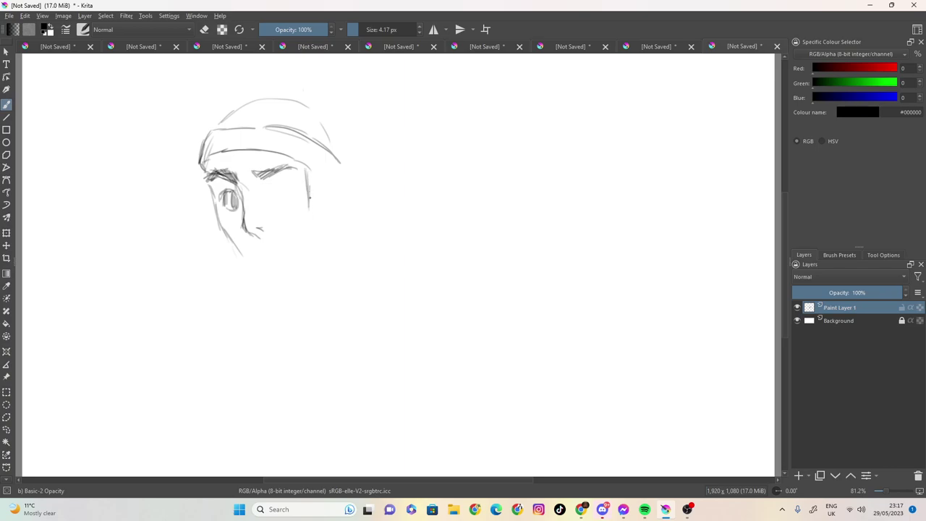
- Draw jagged-ended hair locks hanging on both sides of the face
{"action": "left_click_drag", "start_coordinate": [202, 179], "coordinate": [206, 233]}
{"action": "mouse_move", "coordinate": [204, 225]}
{"action": "left_mouse_down"}
{"action": "mouse_move", "coordinate": [204, 252]}
{"action": "mouse_move", "coordinate": [218, 263]}
{"action": "mouse_move", "coordinate": [234, 245]}
{"action": "left_mouse_up"}
{"action": "mouse_move", "coordinate": [304, 201]}
{"action": "left_mouse_down"}
{"action": "mouse_move", "coordinate": [305, 243]}
{"action": "mouse_move", "coordinate": [320, 246]}
{"action": "mouse_move", "coordinate": [336, 210]}
{"action": "left_mouse_up"}
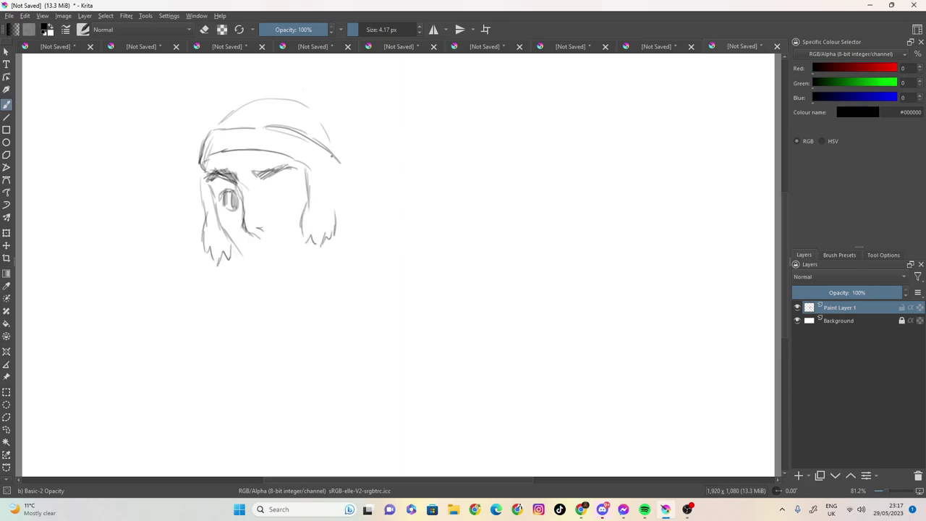
- Close the right end of the beanie band and extend the crown into a pointed tip
{"action": "mouse_move", "coordinate": [311, 168]}
{"action": "left_mouse_down"}
{"action": "mouse_move", "coordinate": [331, 197]}
{"action": "mouse_move", "coordinate": [340, 163]}
{"action": "mouse_move", "coordinate": [329, 148]}
{"action": "left_mouse_up"}
{"action": "mouse_move", "coordinate": [320, 95]}
{"action": "left_mouse_down"}
{"action": "mouse_move", "coordinate": [335, 104]}
{"action": "mouse_move", "coordinate": [257, 98]}
{"action": "mouse_move", "coordinate": [340, 166]}
{"action": "left_mouse_up"}
{"action": "mouse_move", "coordinate": [344, 115]}
{"action": "left_mouse_down"}
{"action": "mouse_move", "coordinate": [332, 103]}
{"action": "mouse_move", "coordinate": [271, 99]}
{"action": "left_mouse_up"}
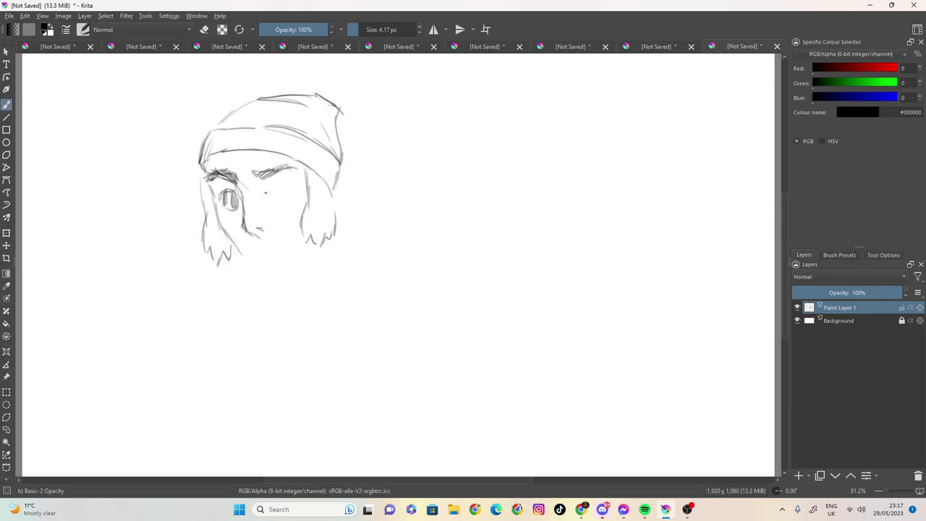
- Draw the right eye with a dark iris, then add the crooked mouth and the chin line
{"action": "mouse_move", "coordinate": [236, 194]}
{"action": "left_mouse_down"}
{"action": "mouse_move", "coordinate": [259, 239]}
{"action": "mouse_move", "coordinate": [253, 214]}
{"action": "mouse_move", "coordinate": [289, 184]}
{"action": "mouse_move", "coordinate": [274, 198]}
{"action": "left_mouse_up"}
{"action": "mouse_move", "coordinate": [274, 188]}
{"action": "left_mouse_down"}
{"action": "mouse_move", "coordinate": [290, 186]}
{"action": "mouse_move", "coordinate": [288, 203]}
{"action": "mouse_move", "coordinate": [273, 203]}
{"action": "mouse_move", "coordinate": [286, 204]}
{"action": "mouse_move", "coordinate": [282, 185]}
{"action": "mouse_move", "coordinate": [281, 201]}
{"action": "mouse_move", "coordinate": [228, 200]}
{"action": "left_mouse_up"}
{"action": "mouse_move", "coordinate": [228, 190]}
{"action": "left_mouse_down"}
{"action": "mouse_move", "coordinate": [222, 195]}
{"action": "mouse_move", "coordinate": [209, 175]}
{"action": "mouse_move", "coordinate": [215, 156]}
{"action": "left_mouse_up"}
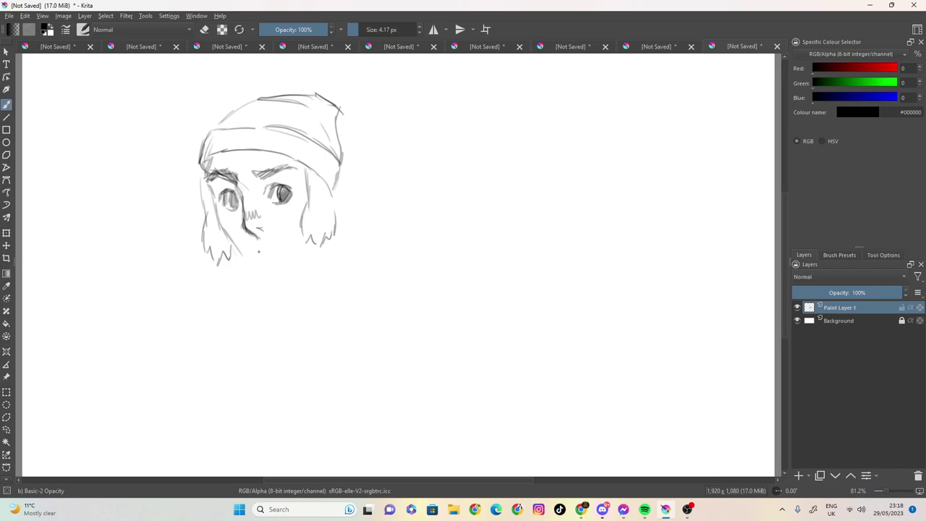
{"action": "mouse_move", "coordinate": [226, 236]}
{"action": "left_mouse_down"}
{"action": "mouse_move", "coordinate": [248, 268]}
{"action": "mouse_move", "coordinate": [272, 272]}
{"action": "mouse_move", "coordinate": [282, 264]}
{"action": "mouse_move", "coordinate": [262, 268]}
{"action": "mouse_move", "coordinate": [288, 262]}
{"action": "mouse_move", "coordinate": [269, 266]}
{"action": "mouse_move", "coordinate": [262, 247]}
{"action": "mouse_move", "coordinate": [287, 239]}
{"action": "left_mouse_up"}
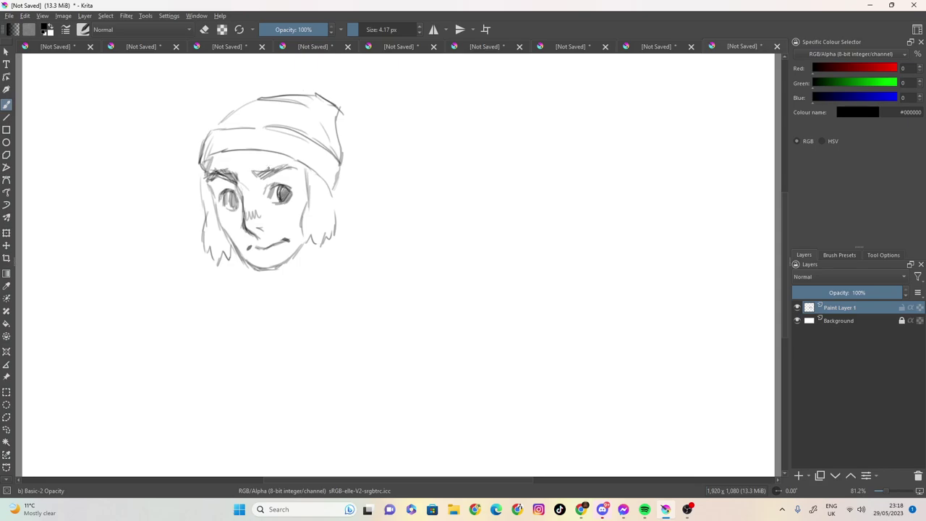
- Shade the hair on both sides with dense vertical hatching and add loose strands below the beanie
{"action": "mouse_move", "coordinate": [305, 166]}
{"action": "left_mouse_down"}
{"action": "mouse_move", "coordinate": [304, 246]}
{"action": "mouse_move", "coordinate": [322, 256]}
{"action": "mouse_move", "coordinate": [305, 245]}
{"action": "mouse_move", "coordinate": [310, 219]}
{"action": "mouse_move", "coordinate": [334, 239]}
{"action": "mouse_move", "coordinate": [319, 248]}
{"action": "mouse_move", "coordinate": [317, 219]}
{"action": "mouse_move", "coordinate": [307, 241]}
{"action": "left_mouse_up"}
{"action": "mouse_move", "coordinate": [310, 207]}
{"action": "left_mouse_down"}
{"action": "mouse_move", "coordinate": [300, 230]}
{"action": "mouse_move", "coordinate": [327, 230]}
{"action": "left_mouse_up"}
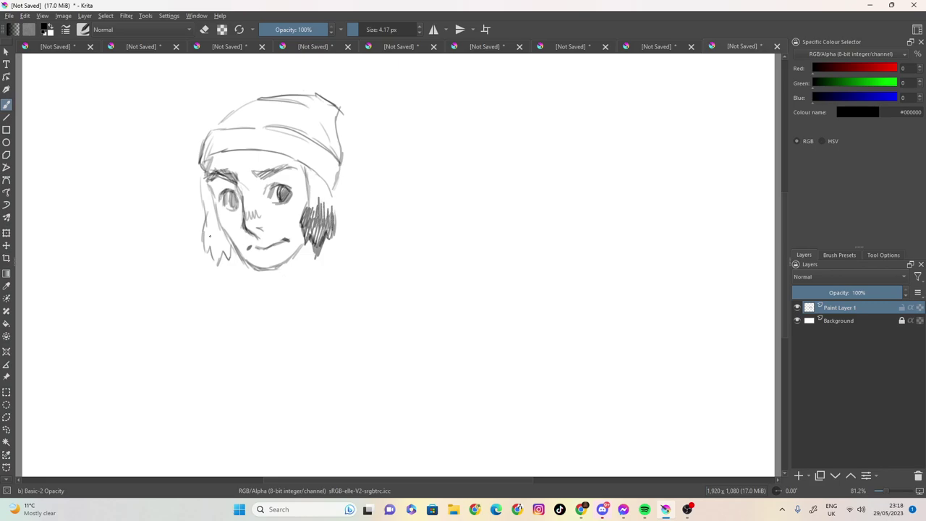
{"action": "mouse_move", "coordinate": [210, 221]}
{"action": "left_mouse_down"}
{"action": "mouse_move", "coordinate": [205, 244]}
{"action": "mouse_move", "coordinate": [209, 254]}
{"action": "mouse_move", "coordinate": [214, 227]}
{"action": "mouse_move", "coordinate": [215, 258]}
{"action": "mouse_move", "coordinate": [226, 257]}
{"action": "mouse_move", "coordinate": [218, 266]}
{"action": "mouse_move", "coordinate": [210, 253]}
{"action": "left_mouse_up"}
{"action": "left_click_drag", "start_coordinate": [204, 198], "coordinate": [203, 218]}
{"action": "mouse_move", "coordinate": [201, 159]}
{"action": "left_mouse_down"}
{"action": "mouse_move", "coordinate": [194, 195]}
{"action": "mouse_move", "coordinate": [207, 216]}
{"action": "left_mouse_up"}
{"action": "left_click_drag", "start_coordinate": [298, 163], "coordinate": [333, 219]}
{"action": "left_click_drag", "start_coordinate": [335, 164], "coordinate": [333, 185]}
- Draw diagonal rib lines across the beanie's crown and folded band
{"action": "left_click_drag", "start_coordinate": [284, 99], "coordinate": [241, 130]}
{"action": "mouse_move", "coordinate": [323, 99]}
{"action": "left_mouse_down"}
{"action": "mouse_move", "coordinate": [279, 128]}
{"action": "mouse_move", "coordinate": [328, 151]}
{"action": "left_mouse_up"}
{"action": "left_click_drag", "start_coordinate": [239, 129], "coordinate": [225, 152]}
{"action": "mouse_move", "coordinate": [280, 128]}
{"action": "left_mouse_down"}
{"action": "mouse_move", "coordinate": [259, 148]}
{"action": "mouse_move", "coordinate": [342, 176]}
{"action": "mouse_move", "coordinate": [331, 207]}
{"action": "left_mouse_up"}
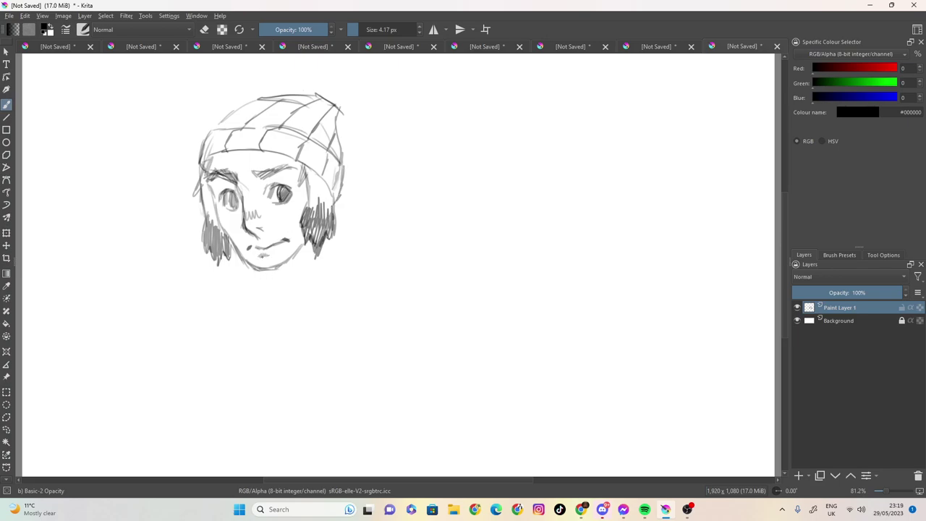
- Hatch the shadow under the chin and draw the neck, collarbones, shoulder and curved shirt neckline
{"action": "left_click_drag", "start_coordinate": [263, 273], "coordinate": [287, 292]}
{"action": "mouse_move", "coordinate": [305, 245]}
{"action": "left_mouse_down"}
{"action": "mouse_move", "coordinate": [288, 295]}
{"action": "mouse_move", "coordinate": [265, 285]}
{"action": "mouse_move", "coordinate": [282, 311]}
{"action": "mouse_move", "coordinate": [233, 320]}
{"action": "mouse_move", "coordinate": [325, 273]}
{"action": "mouse_move", "coordinate": [333, 290]}
{"action": "mouse_move", "coordinate": [297, 276]}
{"action": "mouse_move", "coordinate": [282, 287]}
{"action": "mouse_move", "coordinate": [285, 298]}
{"action": "mouse_move", "coordinate": [277, 293]}
{"action": "left_mouse_up"}
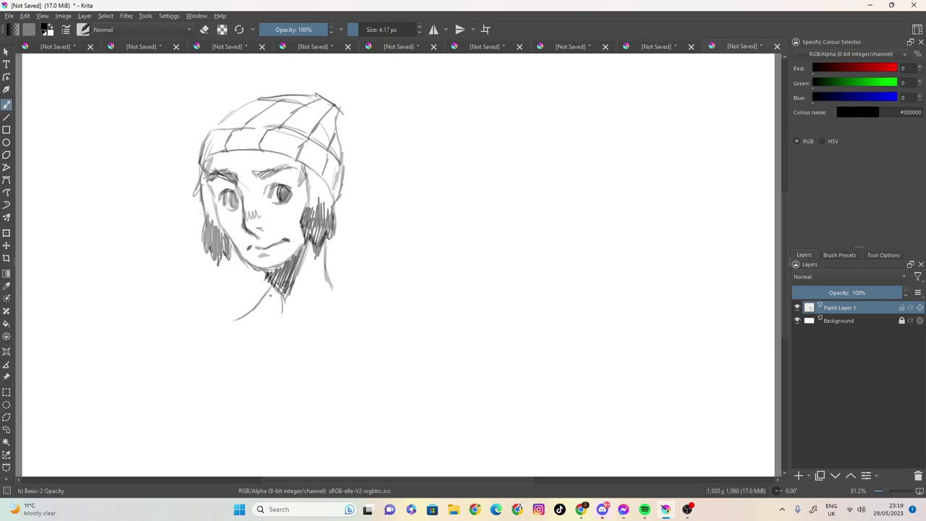
{"action": "mouse_move", "coordinate": [253, 324]}
{"action": "left_mouse_down"}
{"action": "mouse_move", "coordinate": [301, 347]}
{"action": "mouse_move", "coordinate": [342, 322]}
{"action": "left_mouse_up"}
{"action": "mouse_move", "coordinate": [329, 279]}
{"action": "left_mouse_down"}
{"action": "mouse_move", "coordinate": [367, 307]}
{"action": "mouse_move", "coordinate": [351, 343]}
{"action": "left_mouse_up"}
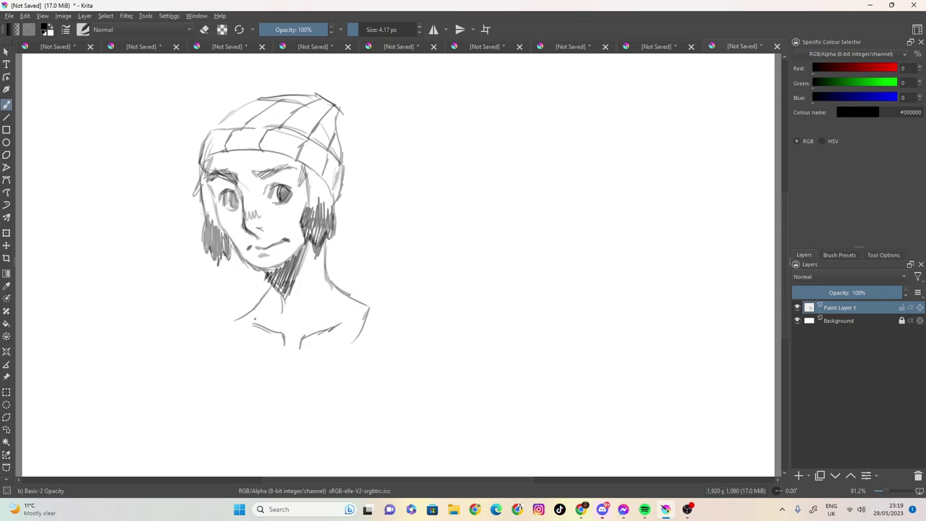
{"action": "mouse_move", "coordinate": [250, 323]}
{"action": "left_mouse_down"}
{"action": "mouse_move", "coordinate": [261, 353]}
{"action": "mouse_move", "coordinate": [311, 358]}
{"action": "mouse_move", "coordinate": [329, 344]}
{"action": "left_mouse_up"}
{"action": "left_click_drag", "start_coordinate": [348, 298], "coordinate": [332, 340]}
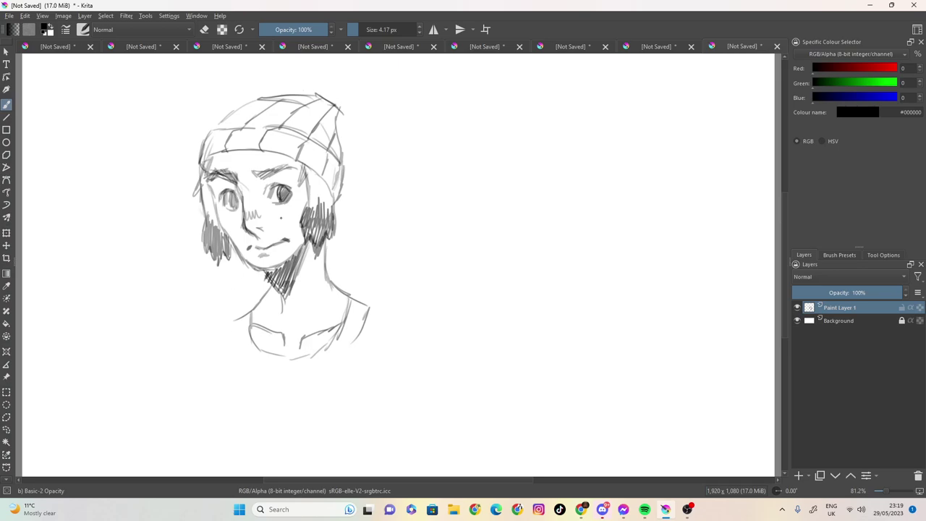
- Darken and thicken both eyebrows, and add loose pointed strands to the outer edge of the hair on the portrait's right side
{"action": "left_click_drag", "start_coordinate": [247, 167], "coordinate": [272, 170]}
{"action": "mouse_move", "coordinate": [279, 173]}
{"action": "left_mouse_down"}
{"action": "mouse_move", "coordinate": [292, 166]}
{"action": "mouse_move", "coordinate": [282, 173]}
{"action": "left_mouse_up"}
{"action": "left_click_drag", "start_coordinate": [237, 186], "coordinate": [231, 168]}
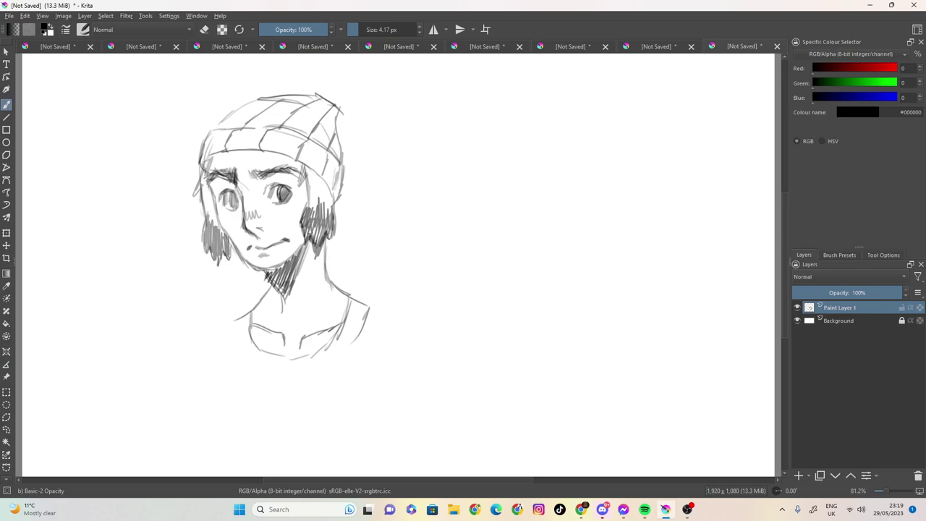
{"action": "mouse_move", "coordinate": [329, 258]}
{"action": "left_mouse_down"}
{"action": "mouse_move", "coordinate": [343, 226]}
{"action": "mouse_move", "coordinate": [337, 206]}
{"action": "left_mouse_up"}
{"action": "left_click_drag", "start_coordinate": [330, 265], "coordinate": [337, 214]}
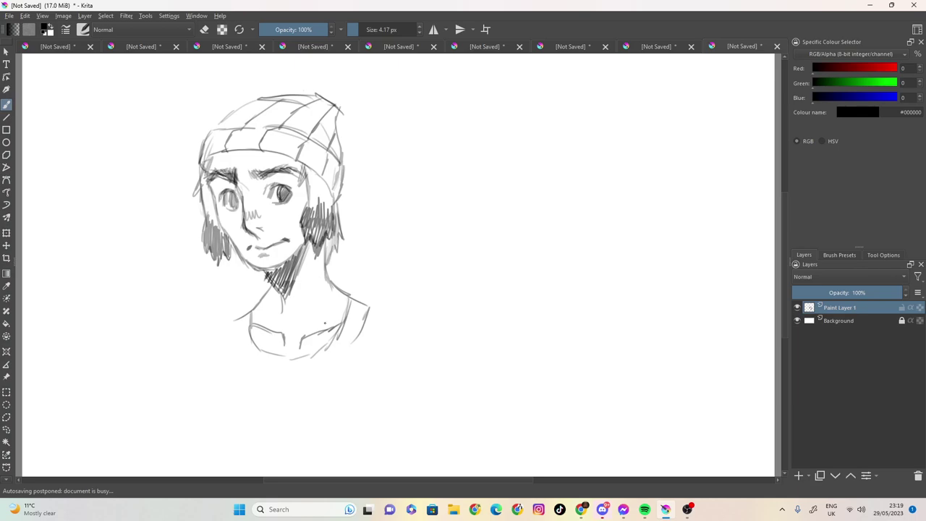
{"action": "right_click", "coordinate": [218, 345]}
{"action": "left_click", "coordinate": [114, 450]}
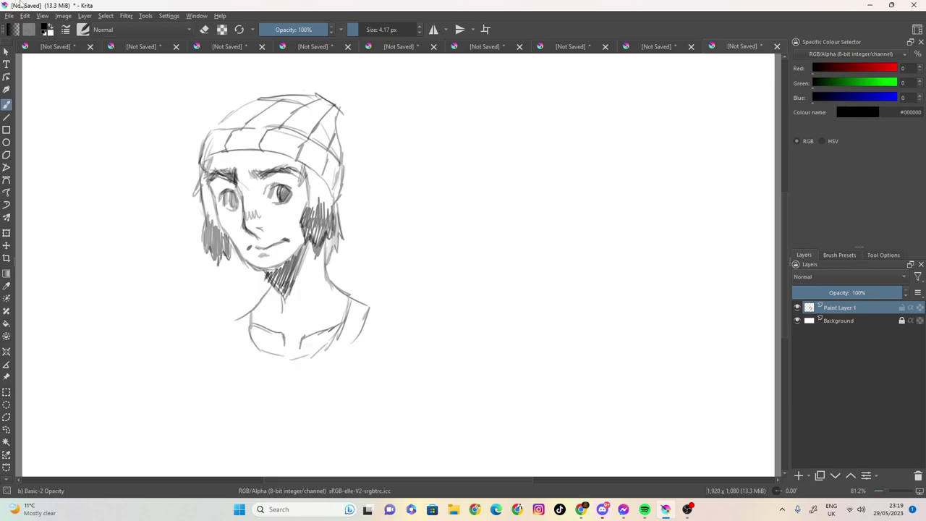
- Save the portrait as a Krita document named "dude with hat" in the folder "my original krita drawings i made"
{"action": "left_click", "coordinate": [13, 16]}
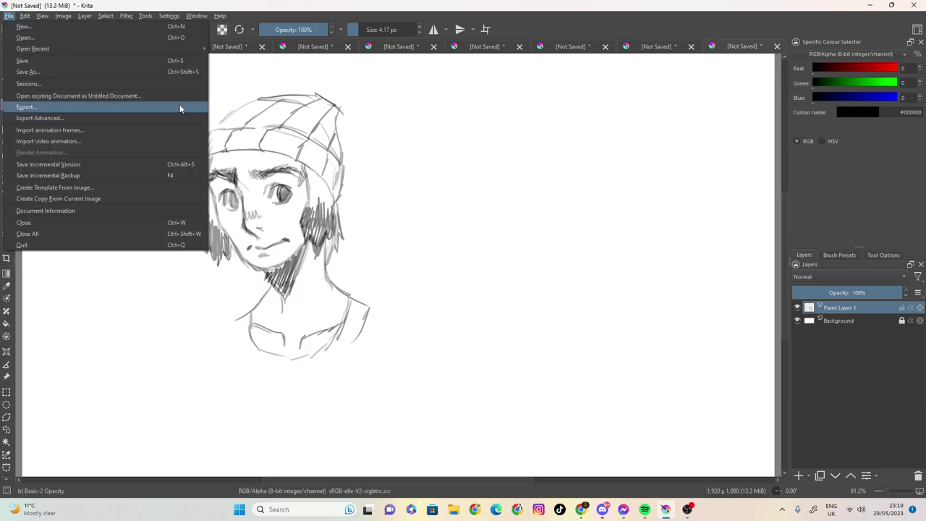
{"action": "left_click", "coordinate": [87, 67]}
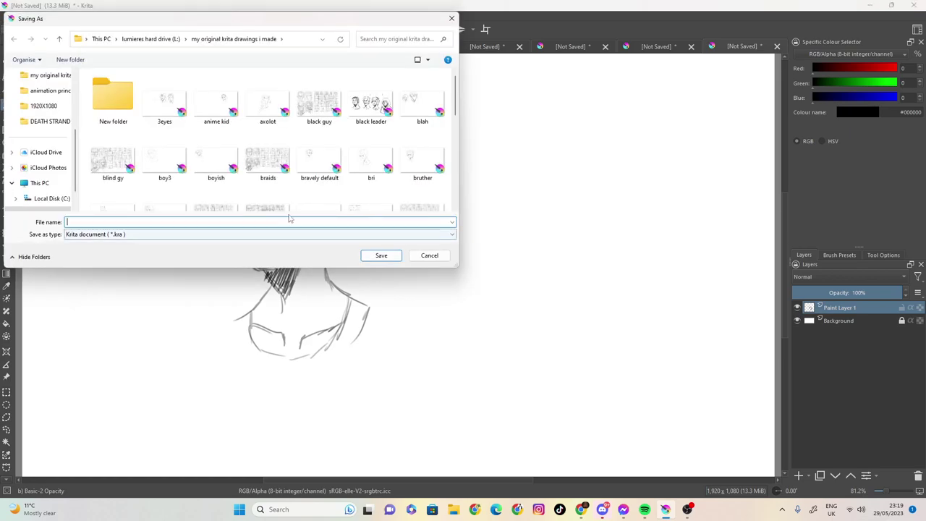
{"action": "type", "text": "dude with"}
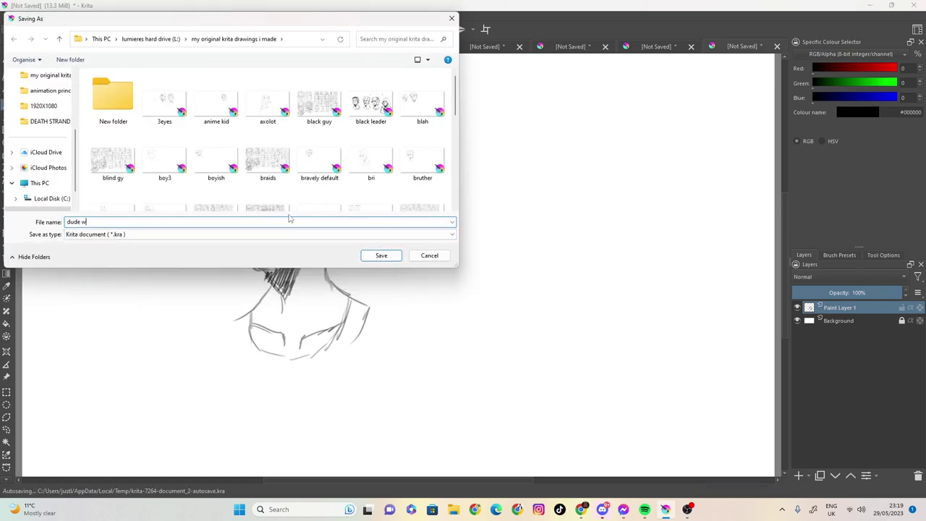
{"action": "key", "text": "Return"}
{"action": "right_click", "coordinate": [284, 213]}
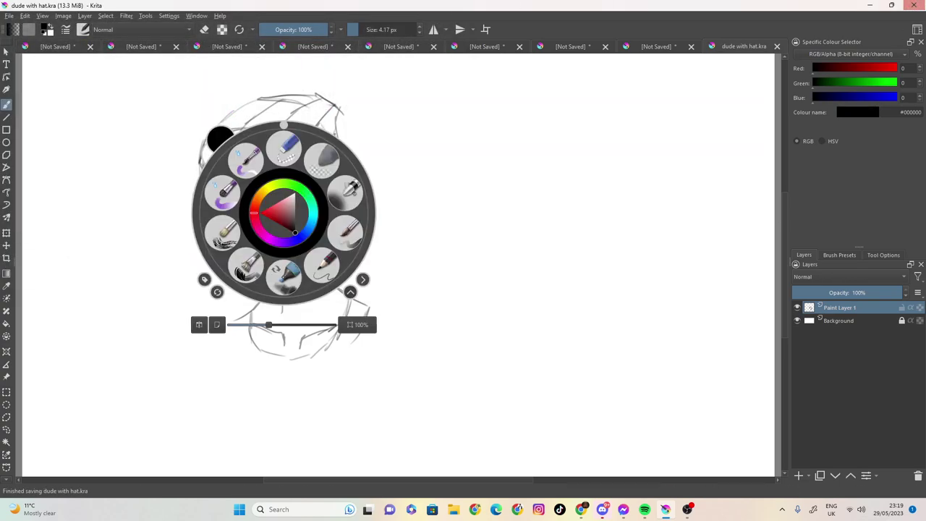
{"action": "left_click", "coordinate": [346, 303]}
- Close the saved beanie portrait and start closing an unsaved drawing among the remaining open documents
{"action": "left_click", "coordinate": [776, 47]}
{"action": "left_click", "coordinate": [777, 46]}
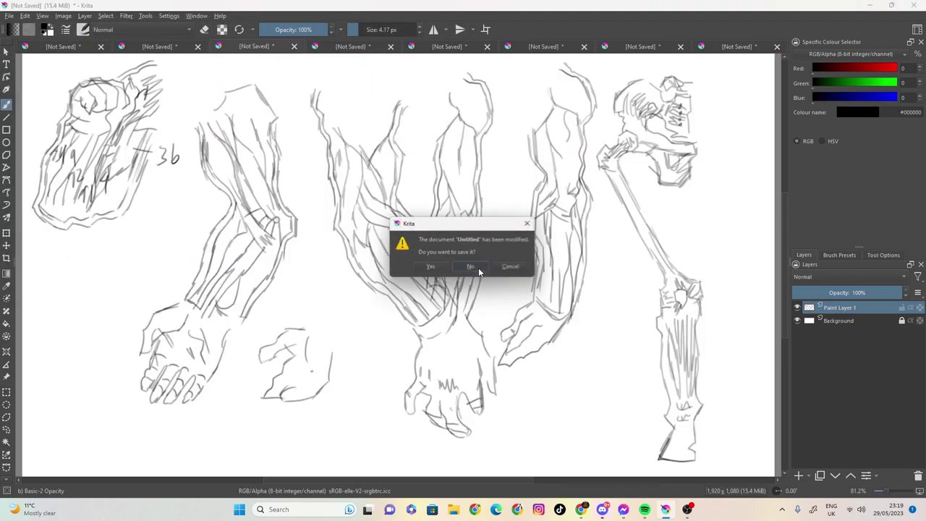